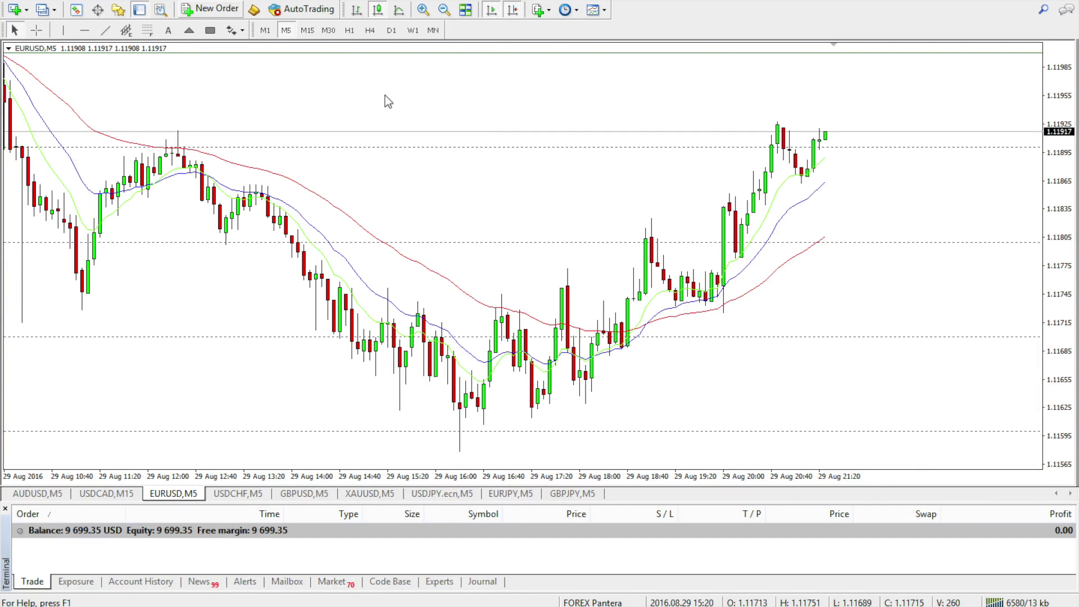
Turn off Chart Shift and scroll back through older EURUSD M5 price history
{"action": "left_click", "coordinate": [512, 9]}
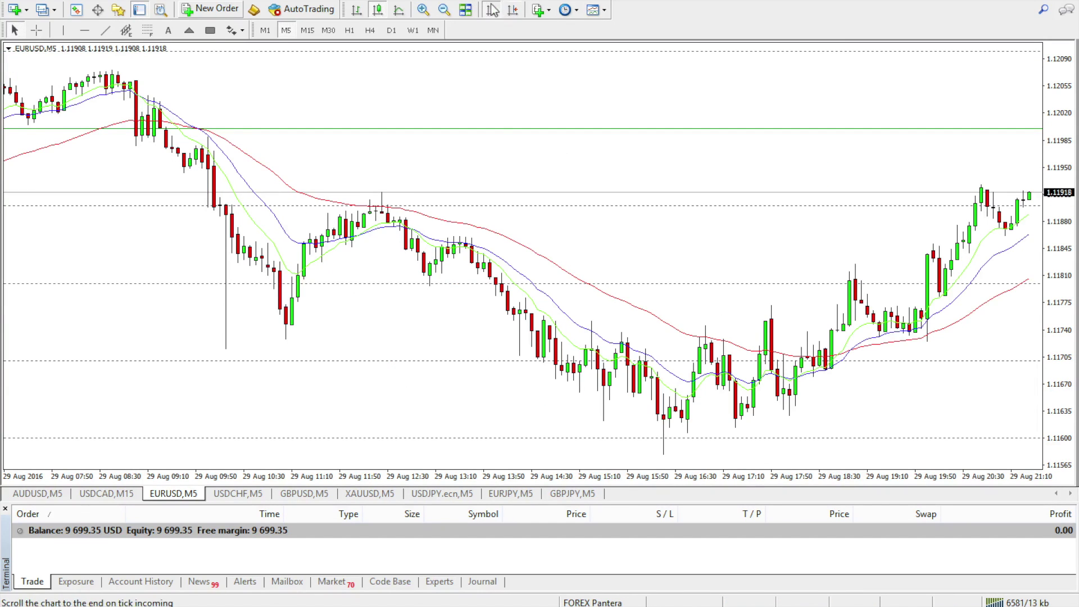
{"action": "scroll", "coordinate": [674, 177], "scroll_direction": "left", "scroll_amount": 5}
{"action": "left_click_drag", "start_coordinate": [676, 166], "coordinate": [731, 257]}
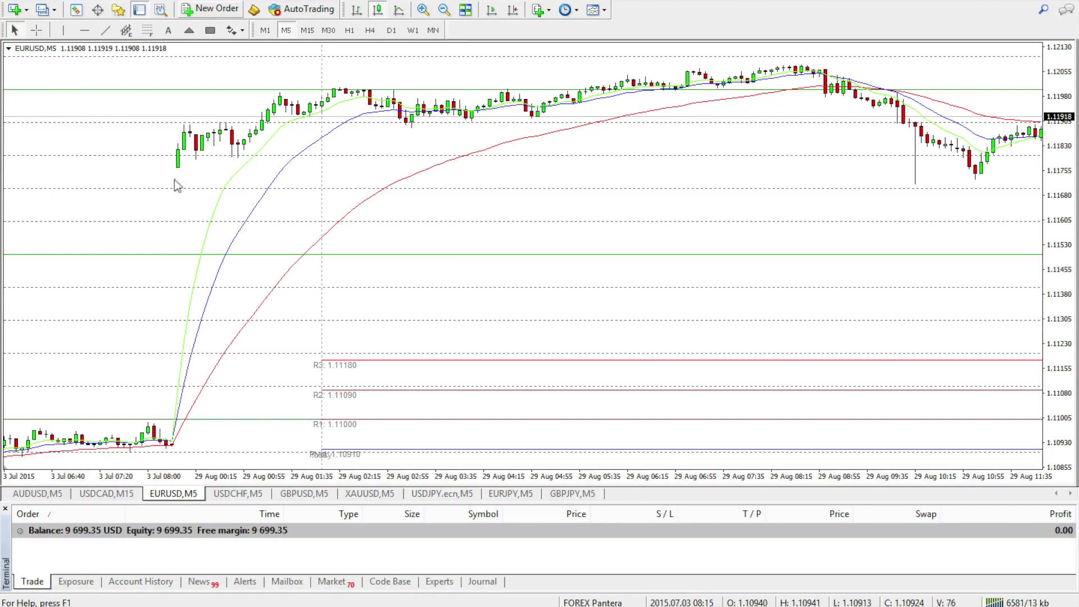
{"action": "left_click_drag", "start_coordinate": [821, 110], "coordinate": [618, 132]}
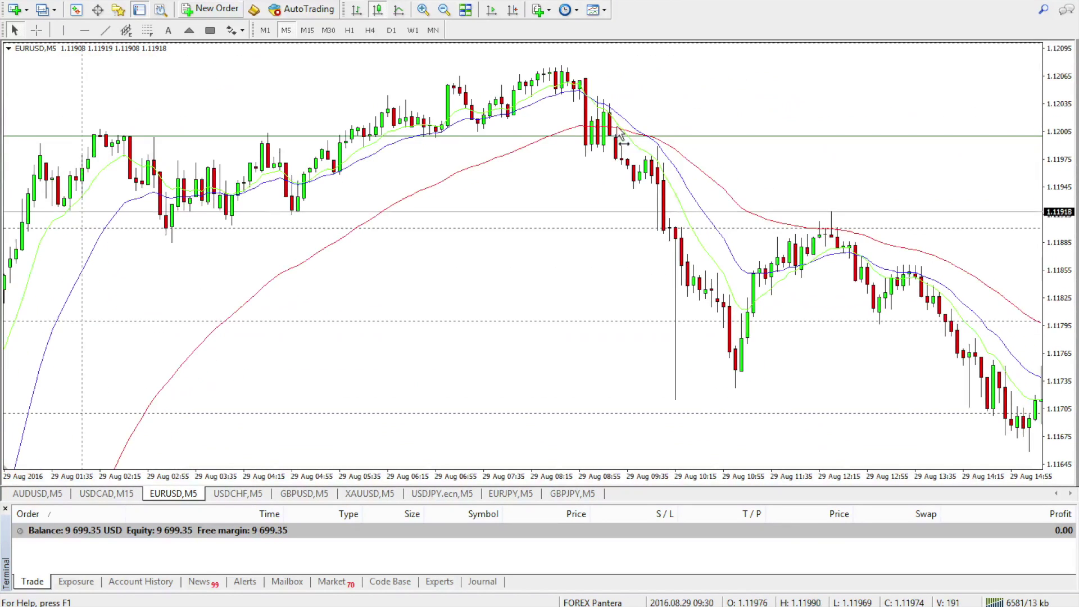
Return to slightly earlier bars and compress the price axis to span 1.11505–1.12180
{"action": "left_click_drag", "start_coordinate": [826, 172], "coordinate": [407, 169]}
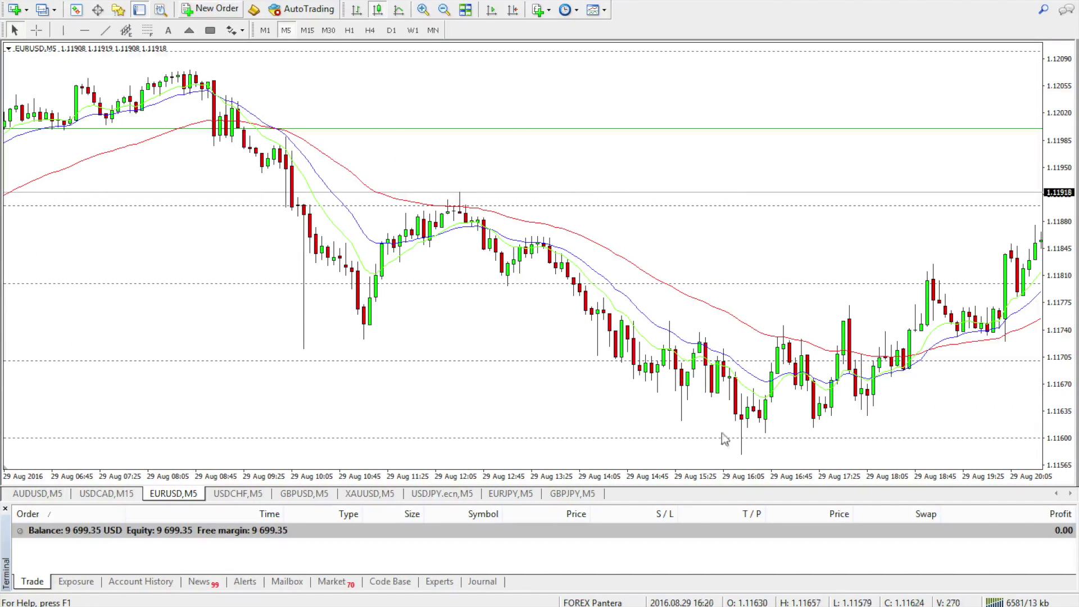
{"action": "left_click_drag", "start_coordinate": [855, 305], "coordinate": [505, 306]}
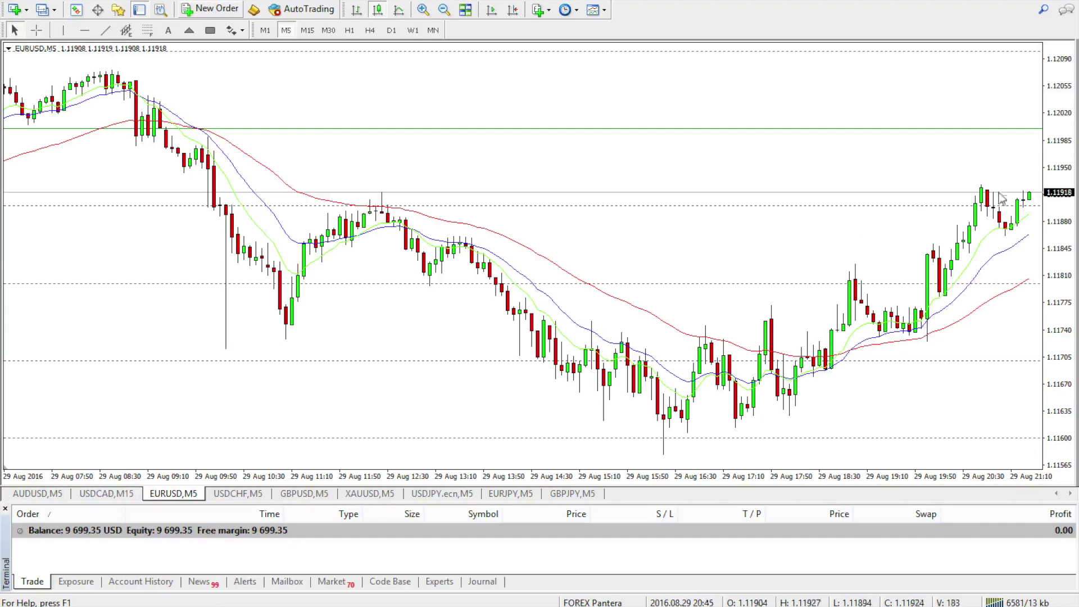
{"action": "left_click_drag", "start_coordinate": [101, 166], "coordinate": [407, 118]}
{"action": "left_click_drag", "start_coordinate": [224, 96], "coordinate": [340, 120]}
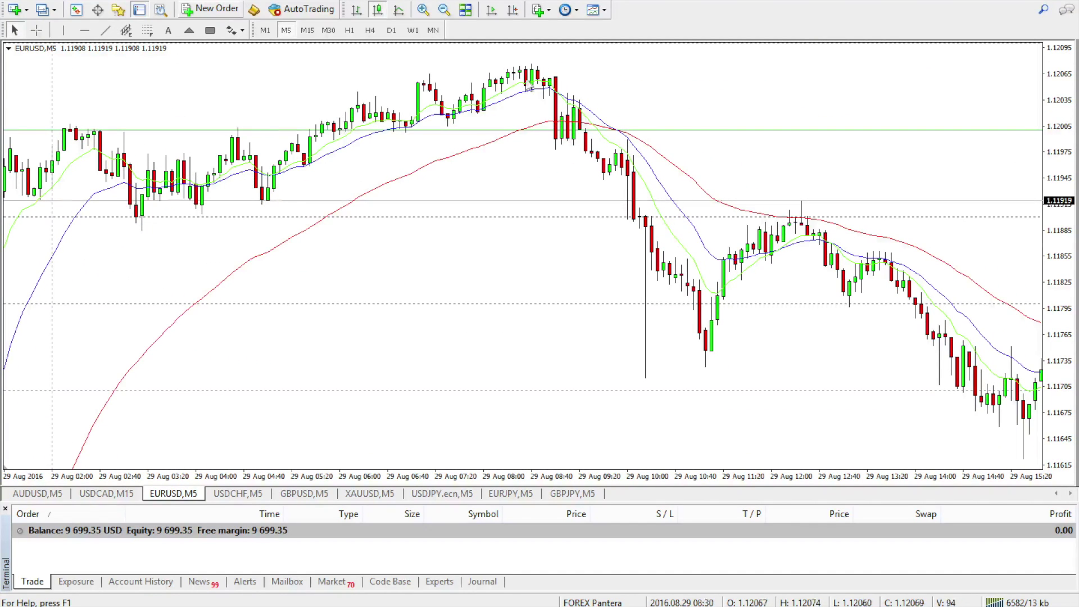
{"action": "left_click_drag", "start_coordinate": [1059, 140], "coordinate": [1061, 168]}
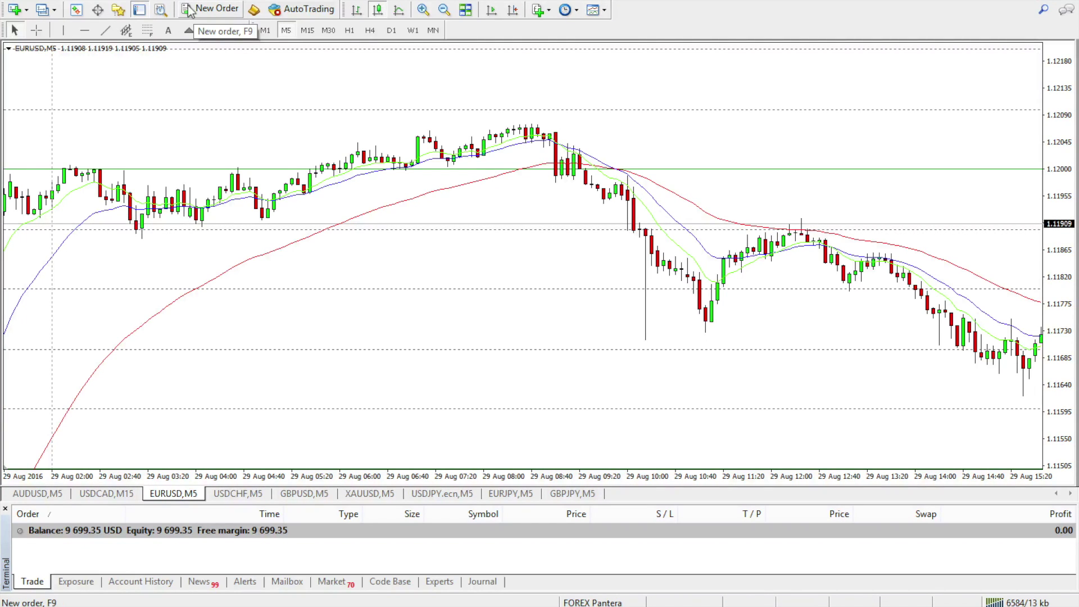
Start a new 2-lot EURUSD order set as a Buy Stop pending order
{"action": "left_click", "coordinate": [218, 10]}
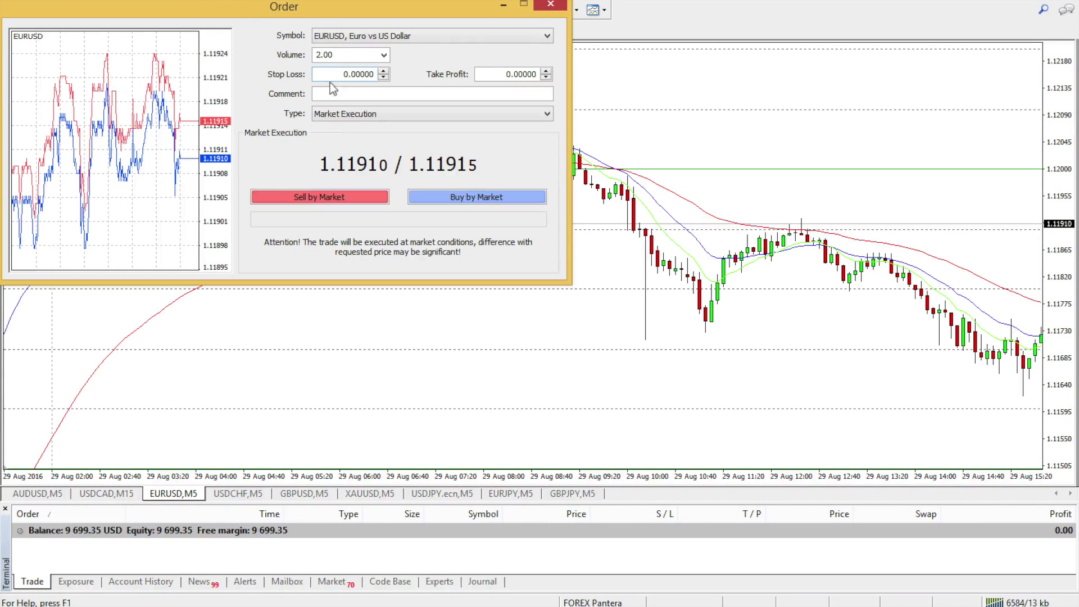
{"action": "left_click", "coordinate": [340, 112]}
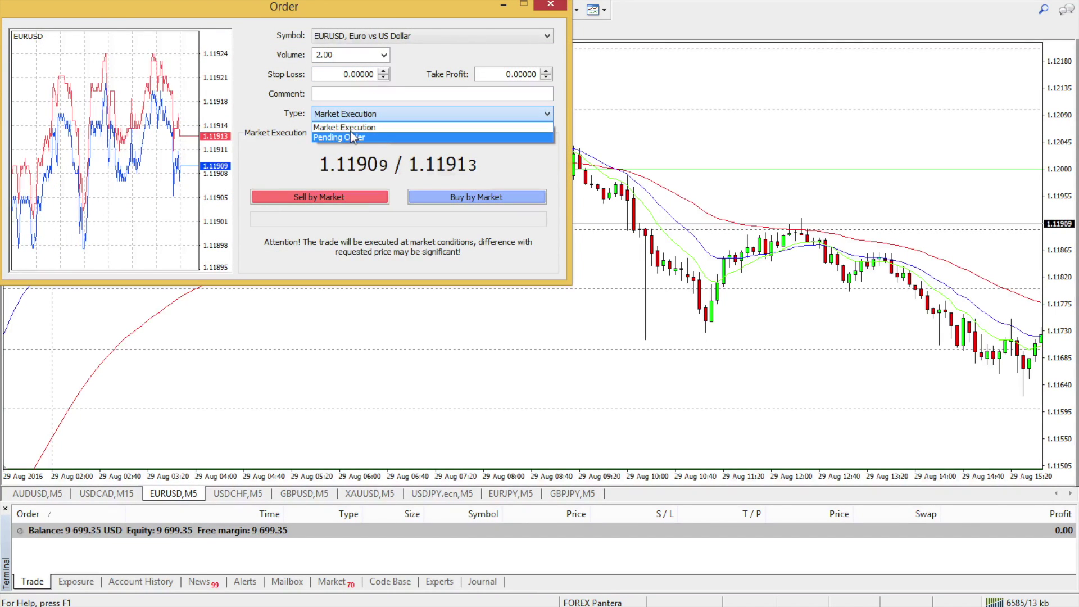
{"action": "left_click", "coordinate": [349, 130]}
{"action": "left_click", "coordinate": [360, 153]}
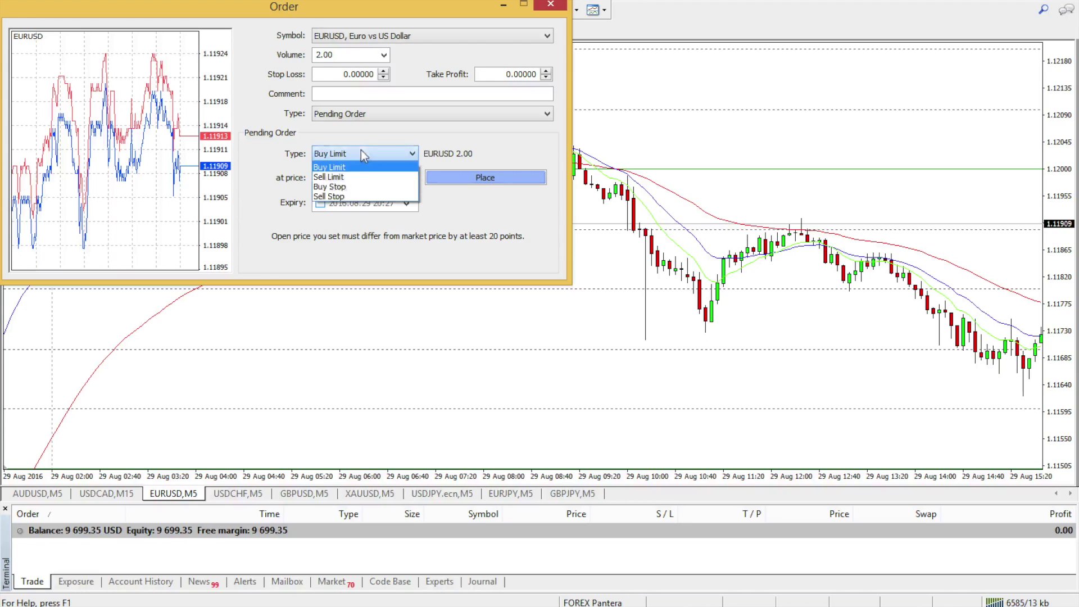
{"action": "left_click", "coordinate": [341, 186]}
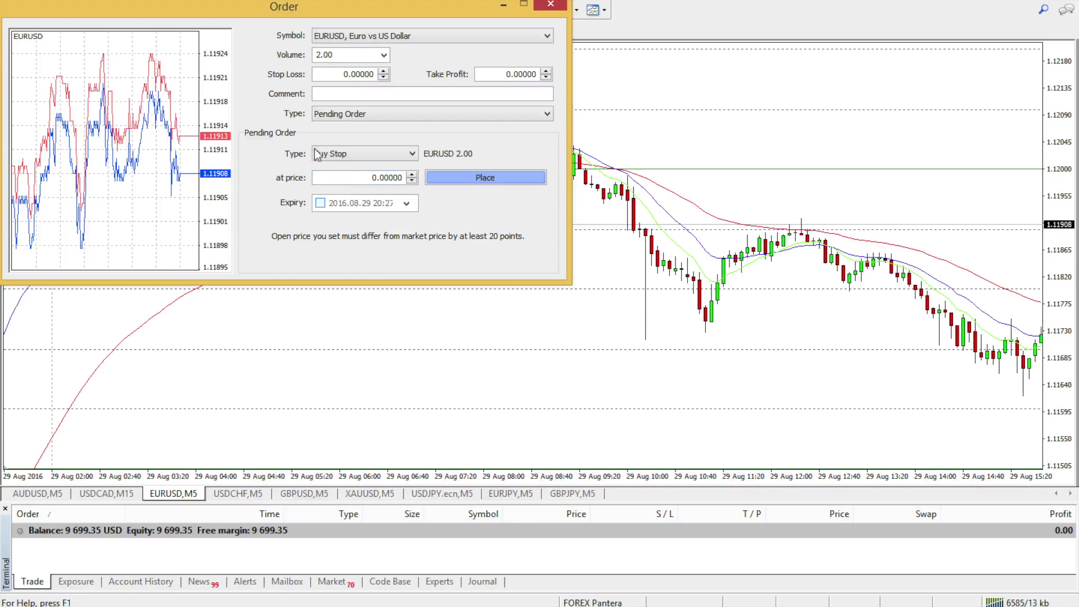
{"action": "left_click_drag", "start_coordinate": [343, 12], "coordinate": [343, 201]}
{"action": "left_click", "coordinate": [527, 103]}
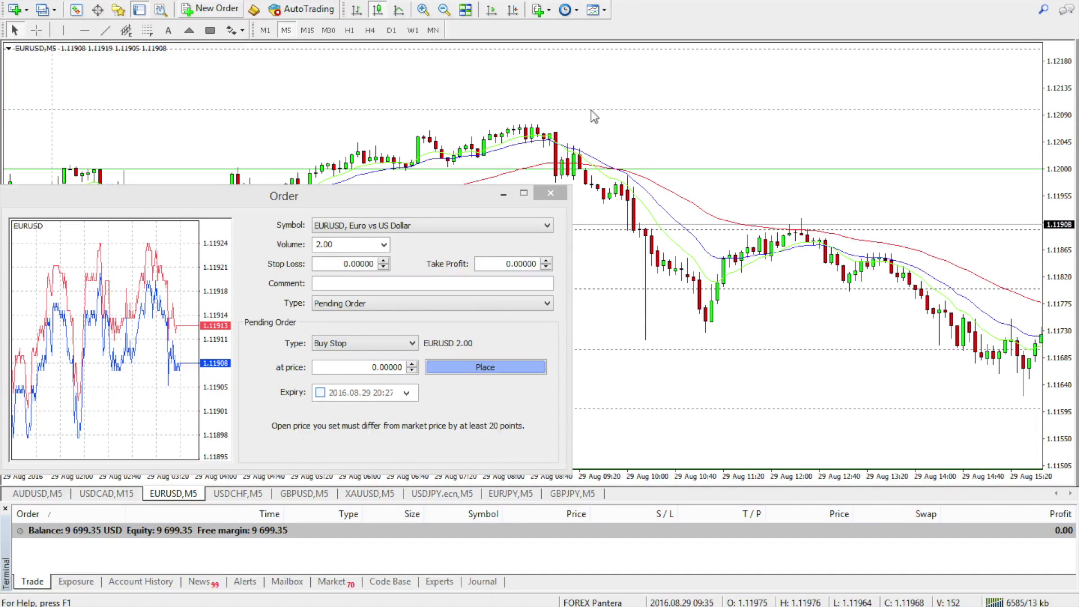
{"action": "mouse_move", "coordinate": [527, 125]}
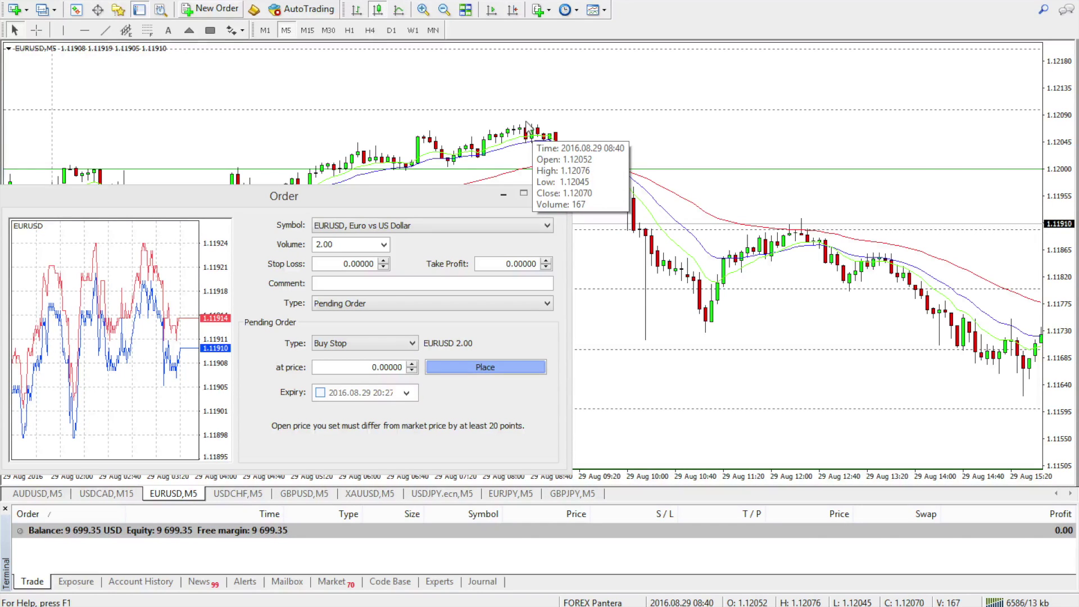
{"action": "left_click_drag", "start_coordinate": [450, 188], "coordinate": [455, 84]}
Enter 1.12096 as the Buy Stop's entry price
{"action": "left_click", "coordinate": [415, 261]}
{"action": "type", "text": "1.12076"}
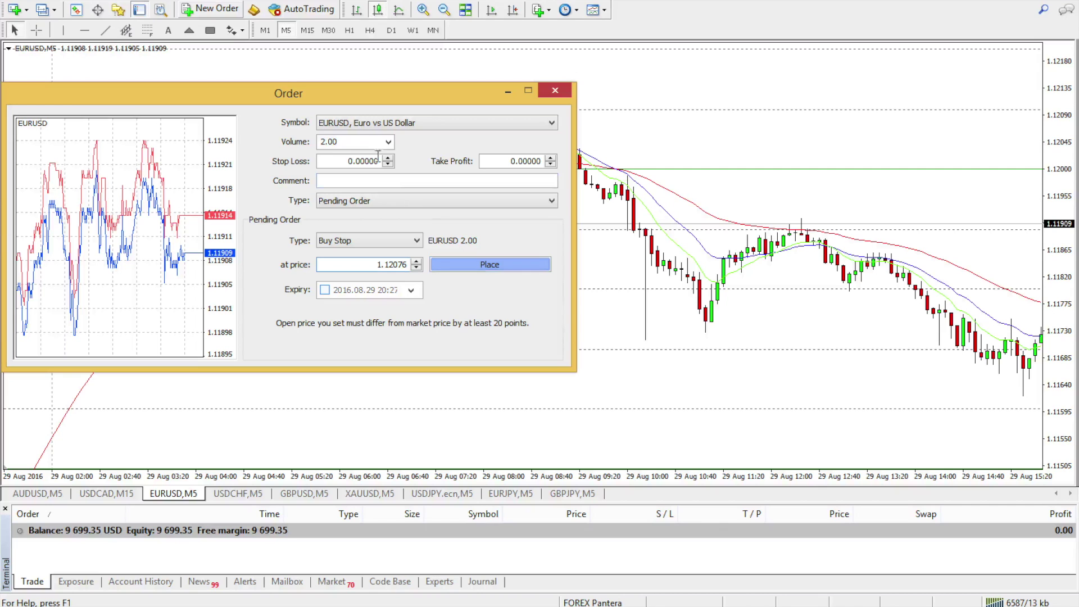
{"action": "left_click_drag", "start_coordinate": [342, 99], "coordinate": [423, 139]}
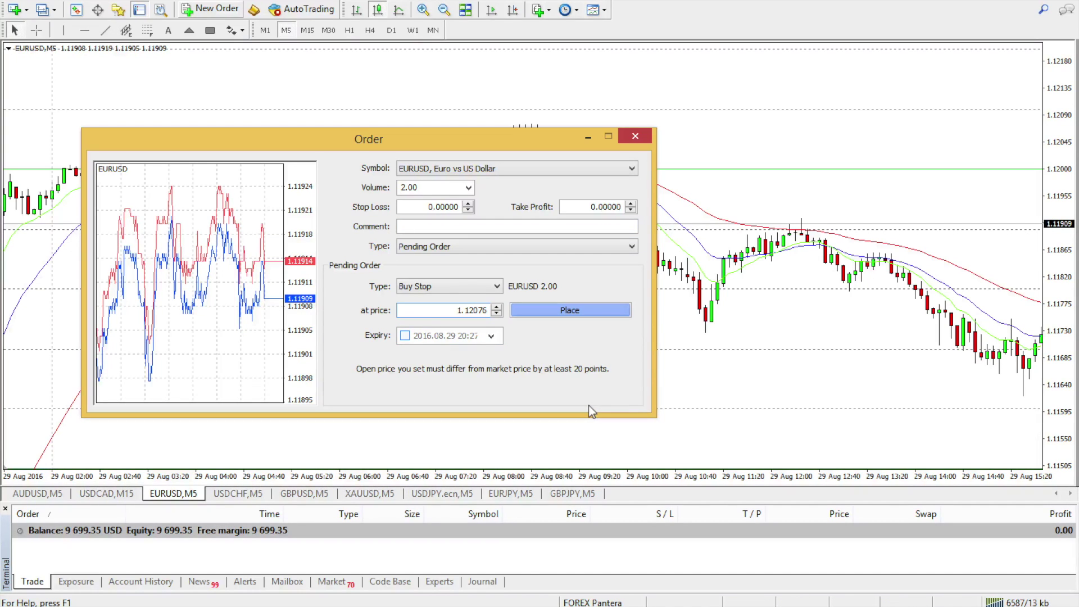
{"action": "key", "text": "Delete"}
{"action": "key", "text": "BackSpace"}
{"action": "type", "text": "96"}
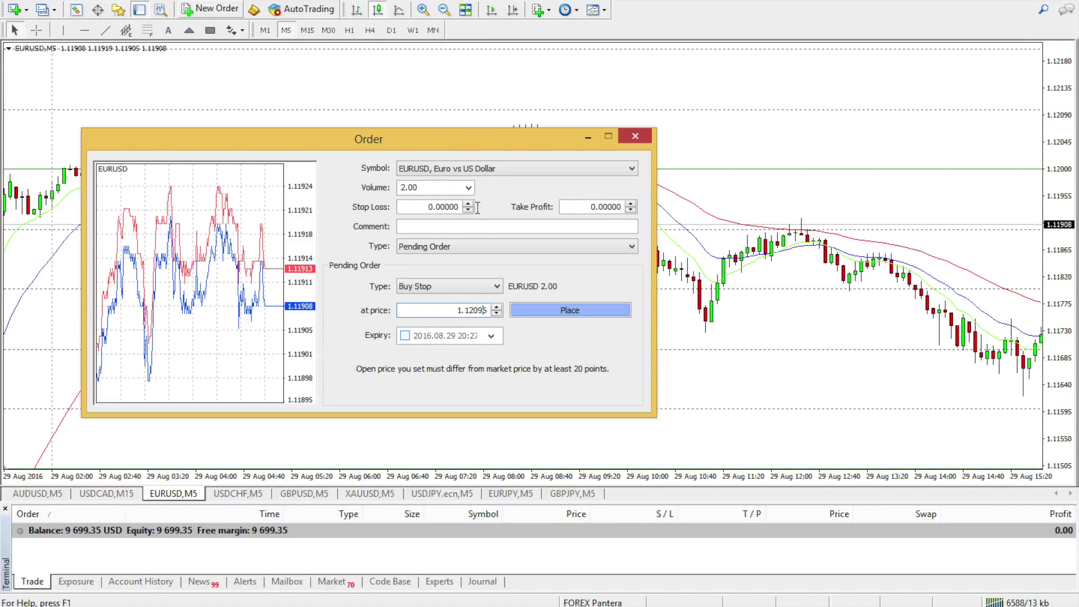
{"action": "left_click_drag", "start_coordinate": [423, 138], "coordinate": [314, 165]}
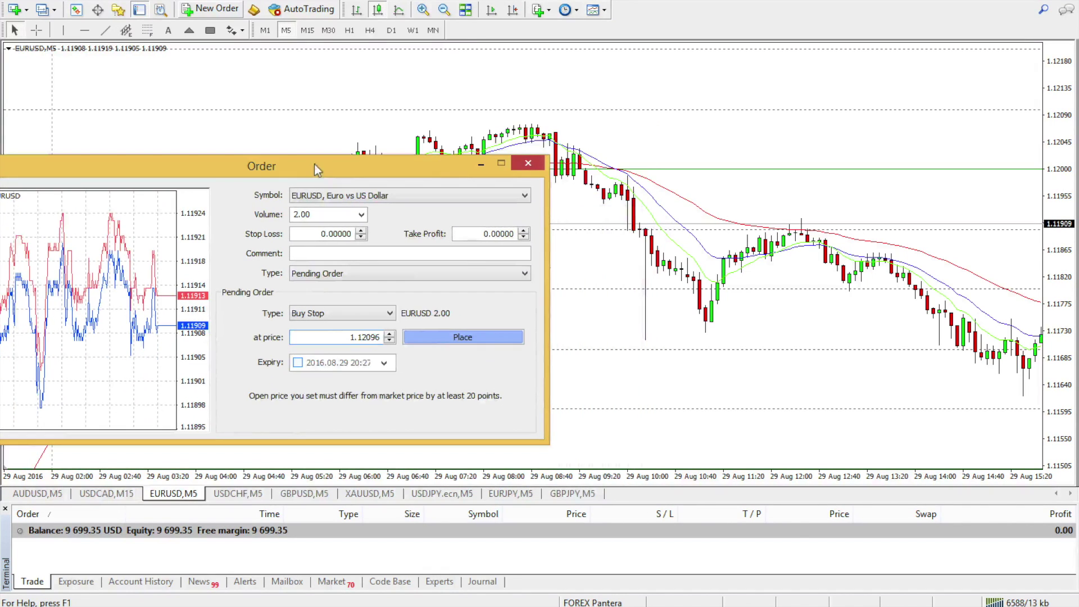
{"action": "left_click", "coordinate": [417, 338]}
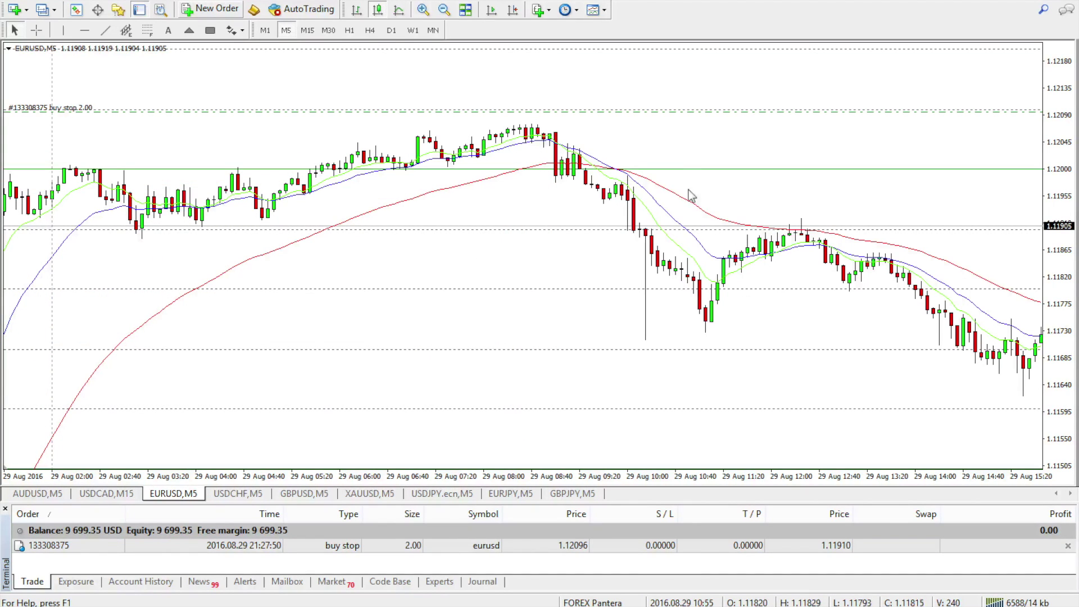
{"action": "left_click_drag", "start_coordinate": [494, 162], "coordinate": [426, 132]}
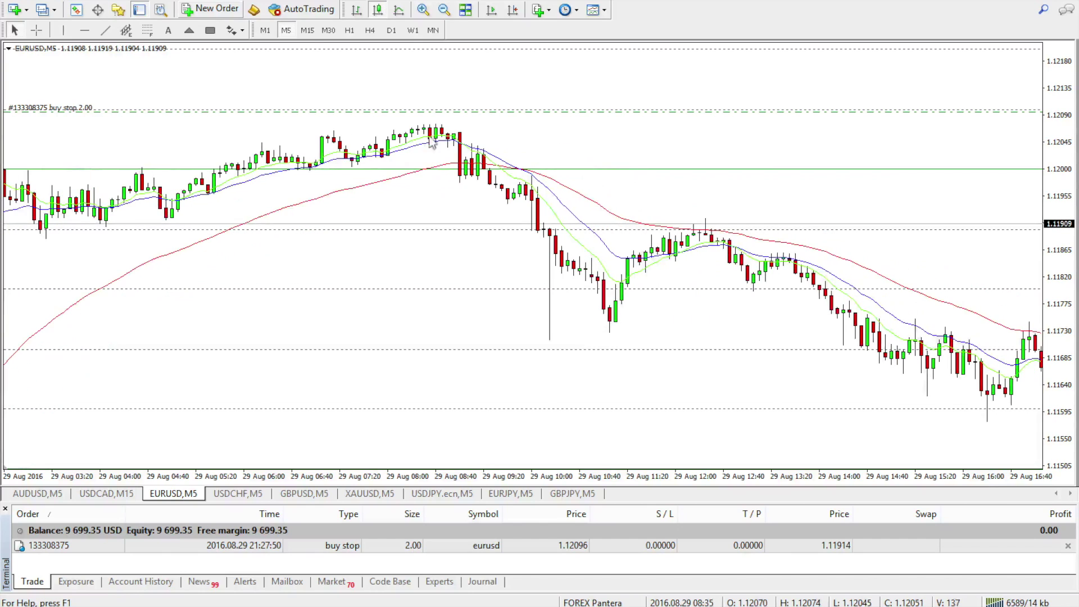
{"action": "left_click_drag", "start_coordinate": [589, 137], "coordinate": [499, 137]}
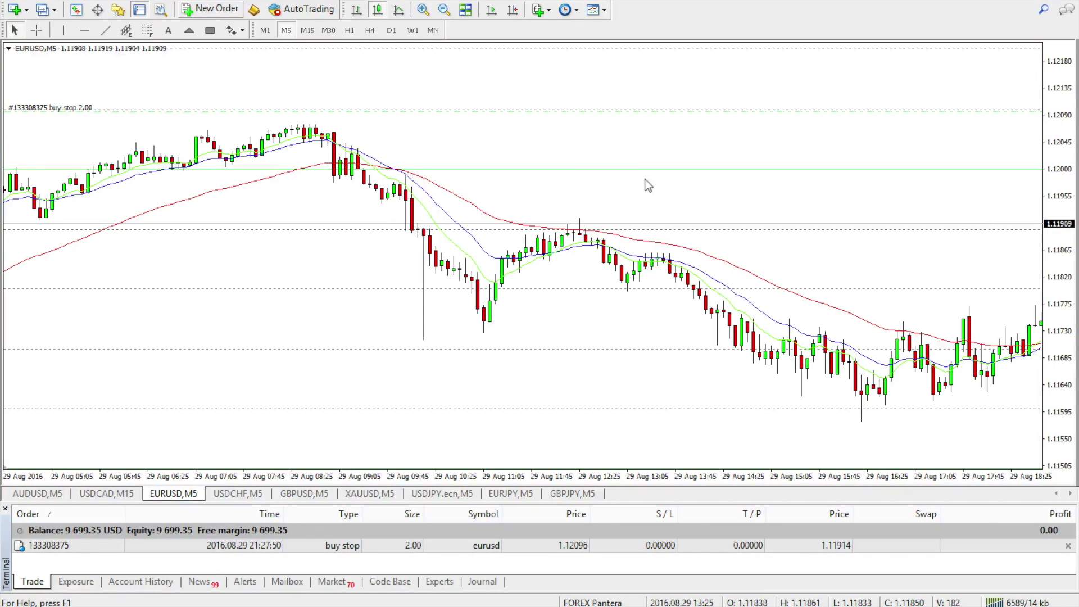
{"action": "key", "text": "End"}
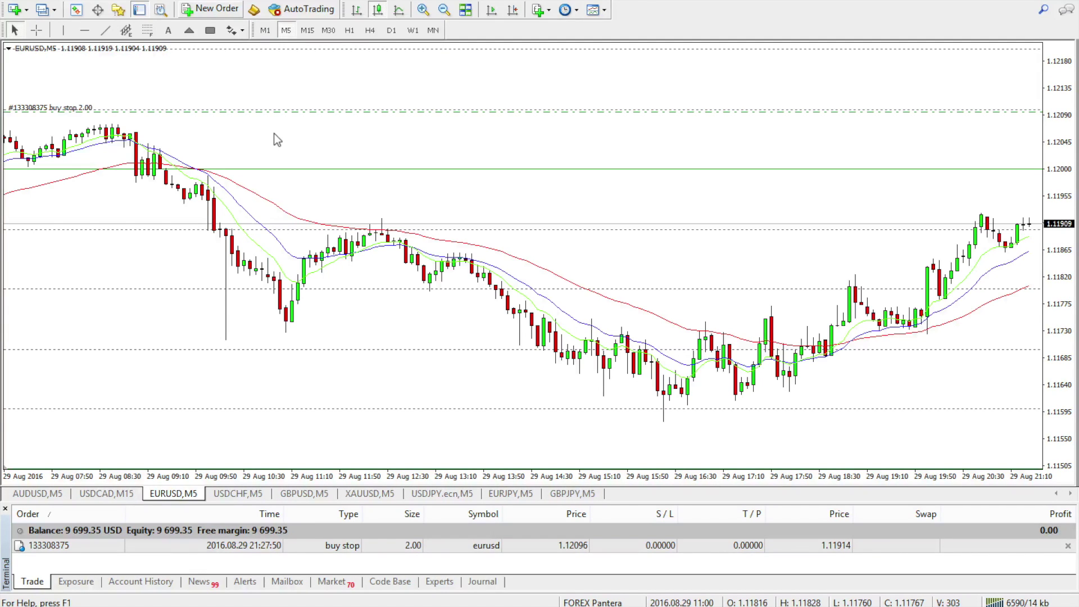
Delete the pending 2-lot EURUSD Buy Stop from its row in the Trade tab
{"action": "left_click", "coordinate": [8, 48]}
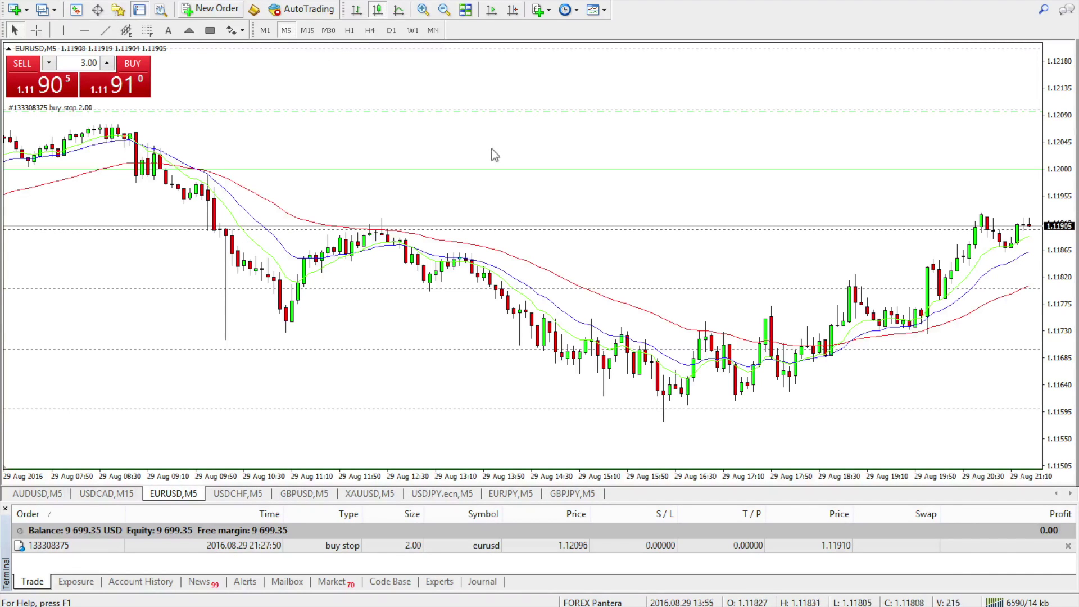
{"action": "left_click", "coordinate": [8, 49]}
{"action": "scroll", "coordinate": [253, 118], "scroll_direction": "up", "scroll_amount": 4}
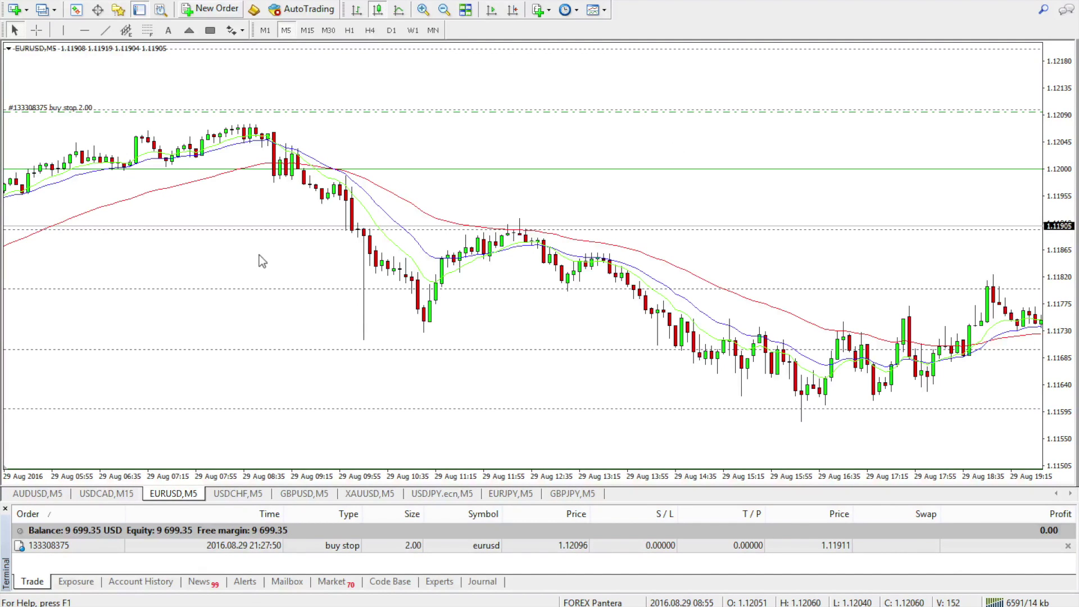
{"action": "scroll", "coordinate": [258, 255], "scroll_direction": "up", "scroll_amount": 9}
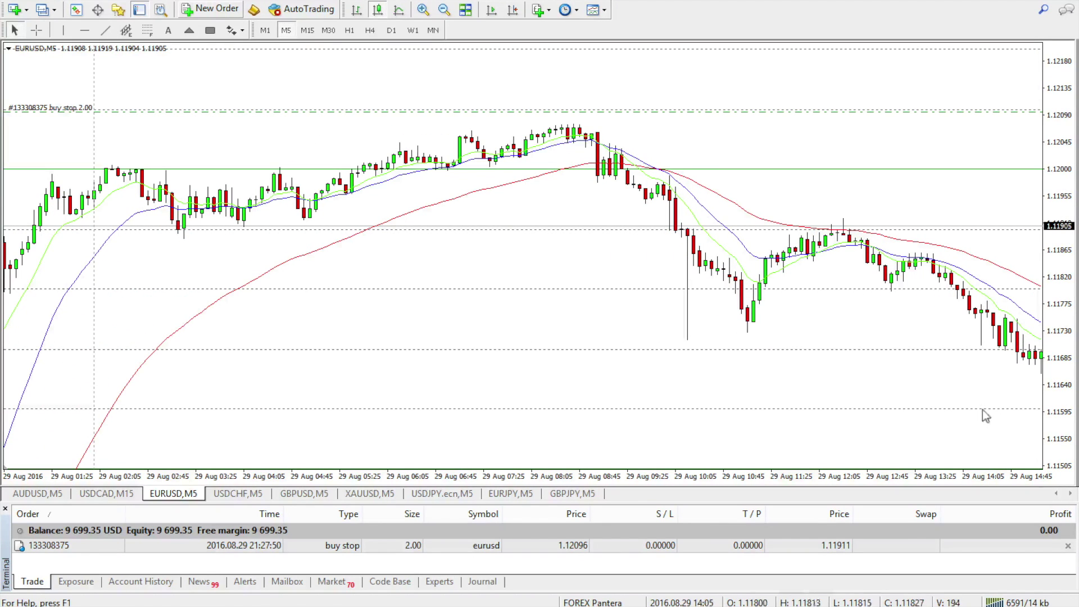
{"action": "left_click", "coordinate": [1066, 548]}
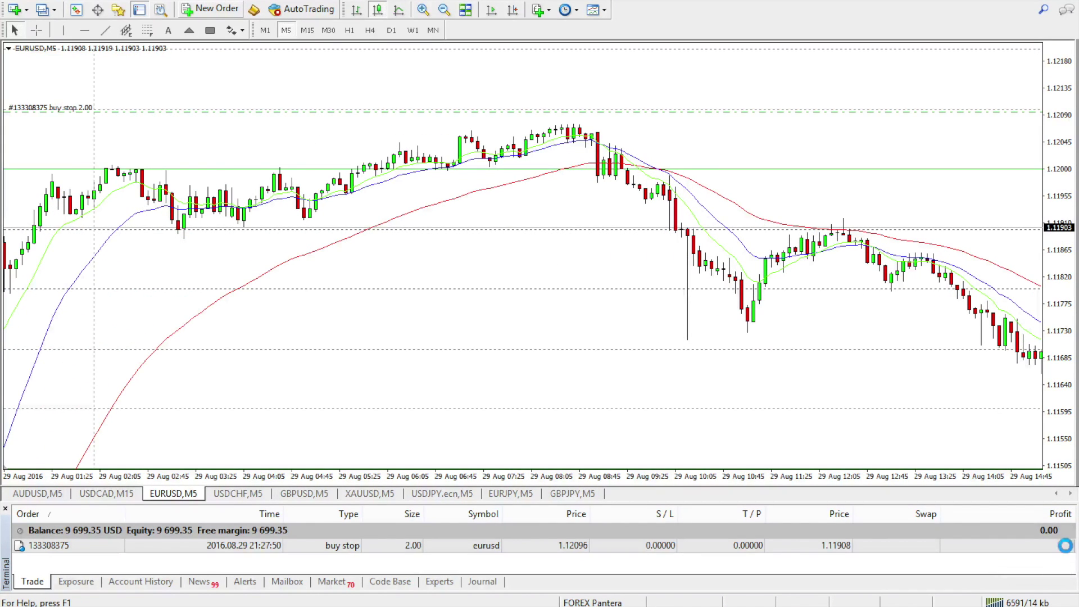
{"action": "right_click", "coordinate": [572, 110]}
{"action": "mouse_move", "coordinate": [641, 143]}
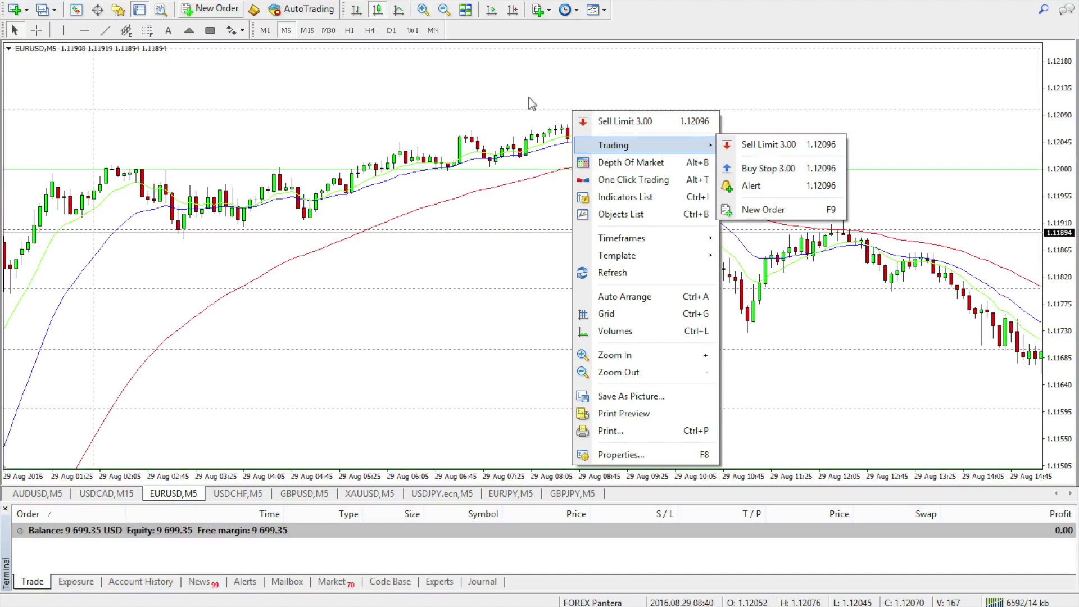
Set the One Click Trading lot size to 5, then hide the panel
{"action": "left_click", "coordinate": [410, 105]}
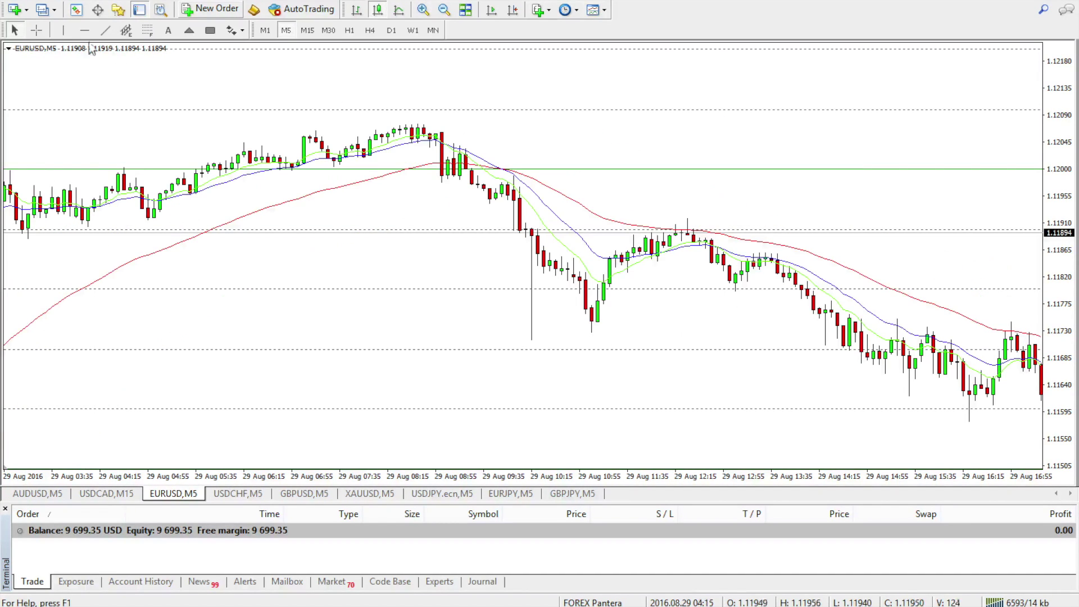
{"action": "left_click", "coordinate": [8, 48]}
{"action": "left_click", "coordinate": [6, 48]}
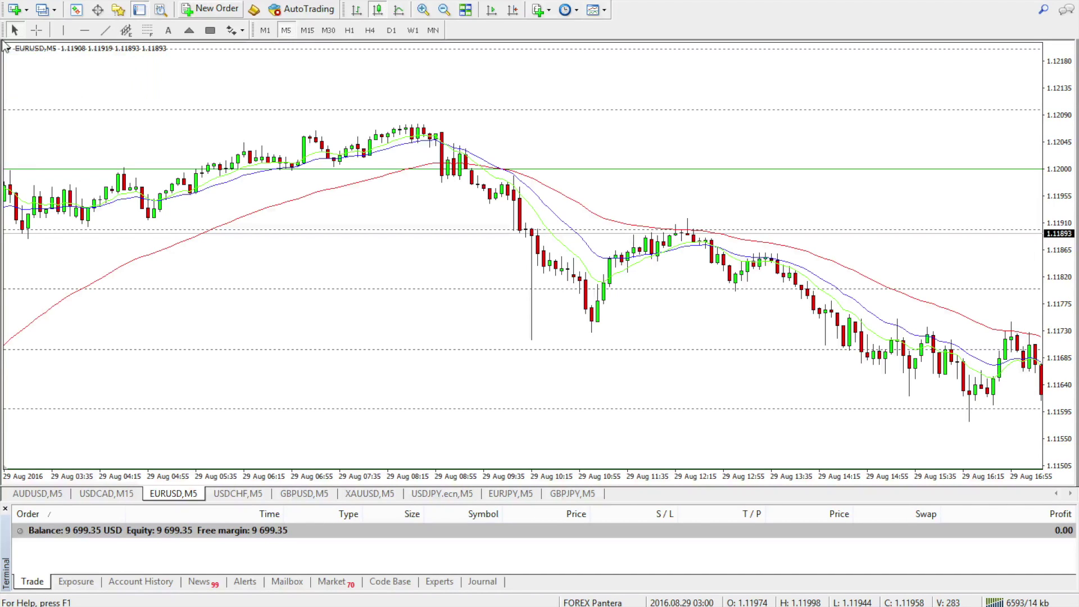
{"action": "left_click", "coordinate": [7, 48]}
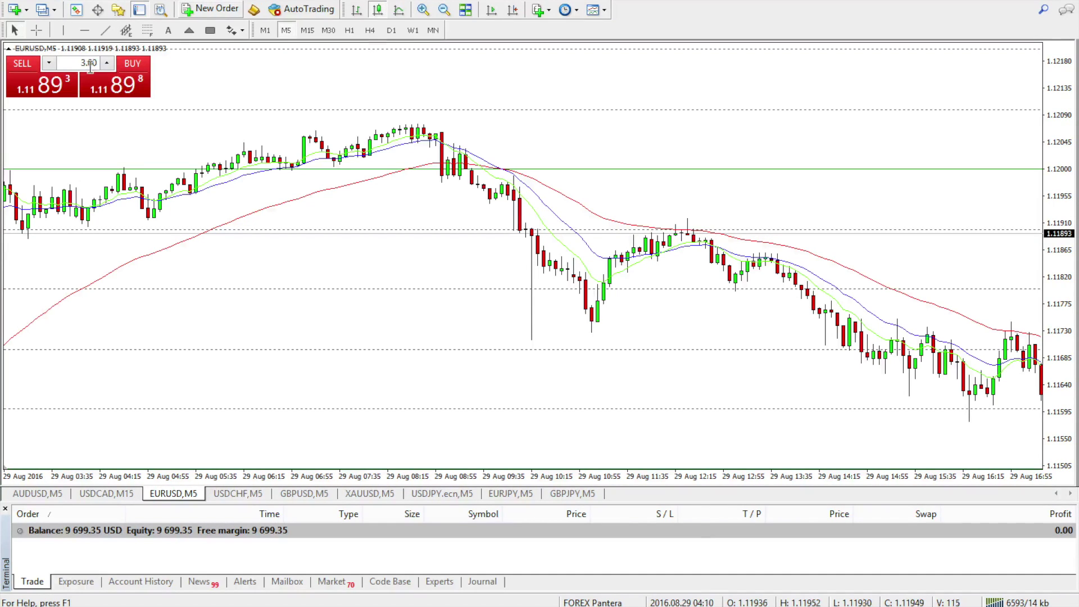
{"action": "left_click", "coordinate": [72, 61]}
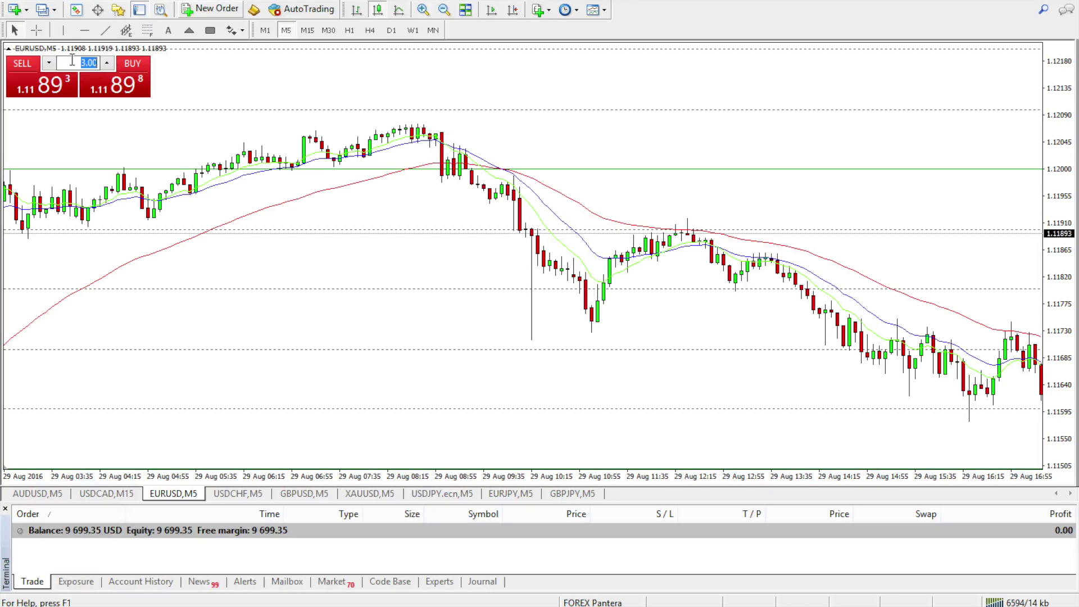
{"action": "type", "text": "5"}
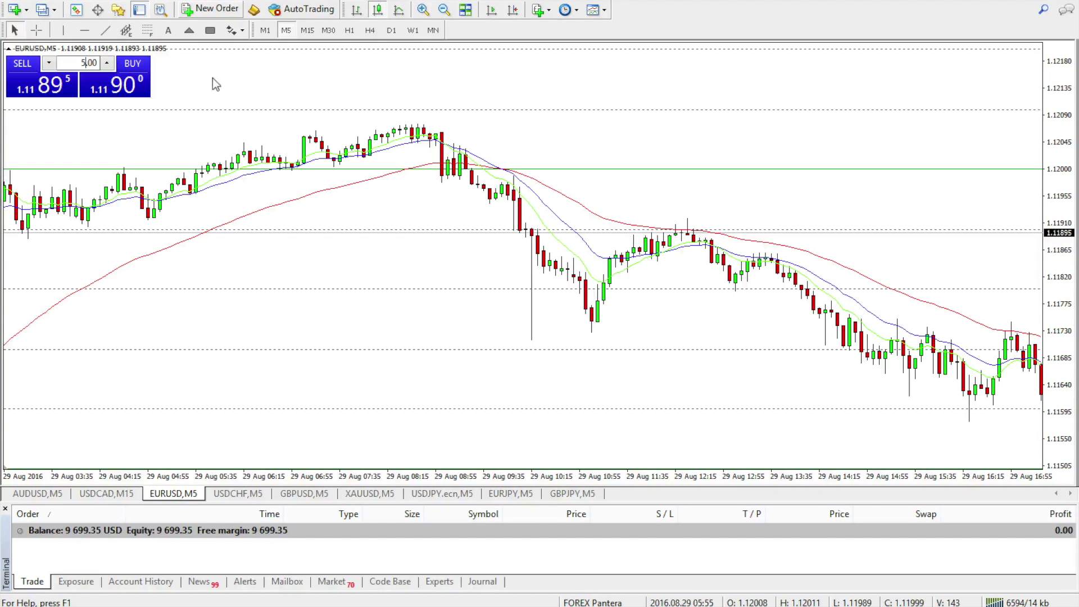
{"action": "left_click", "coordinate": [8, 48]}
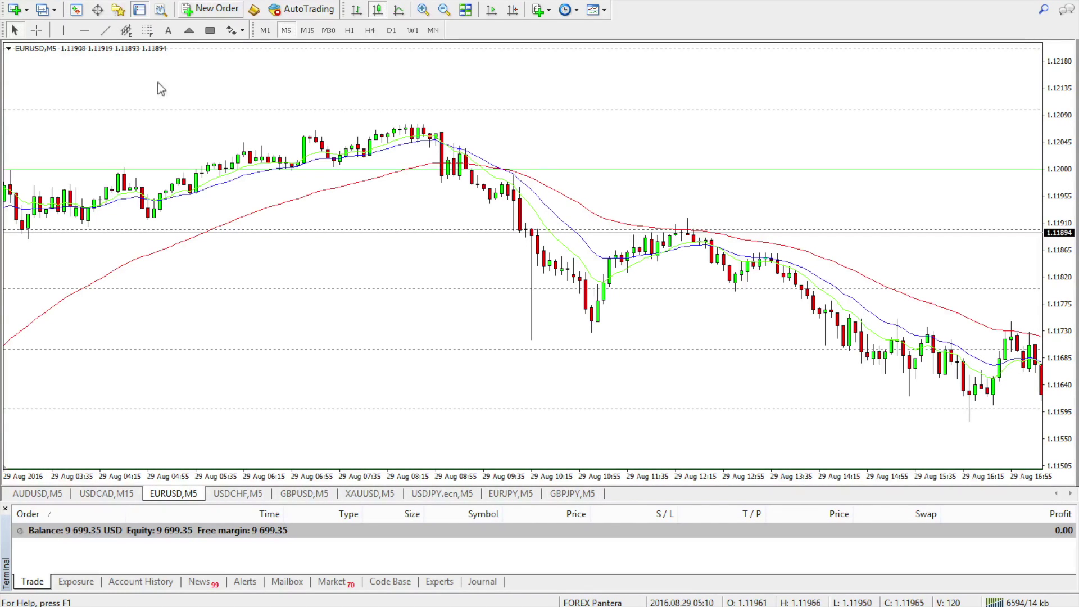
Place a 5.00-lot Buy Stop at 1.12096 from the chart's Trading context menu
{"action": "right_click", "coordinate": [413, 108]}
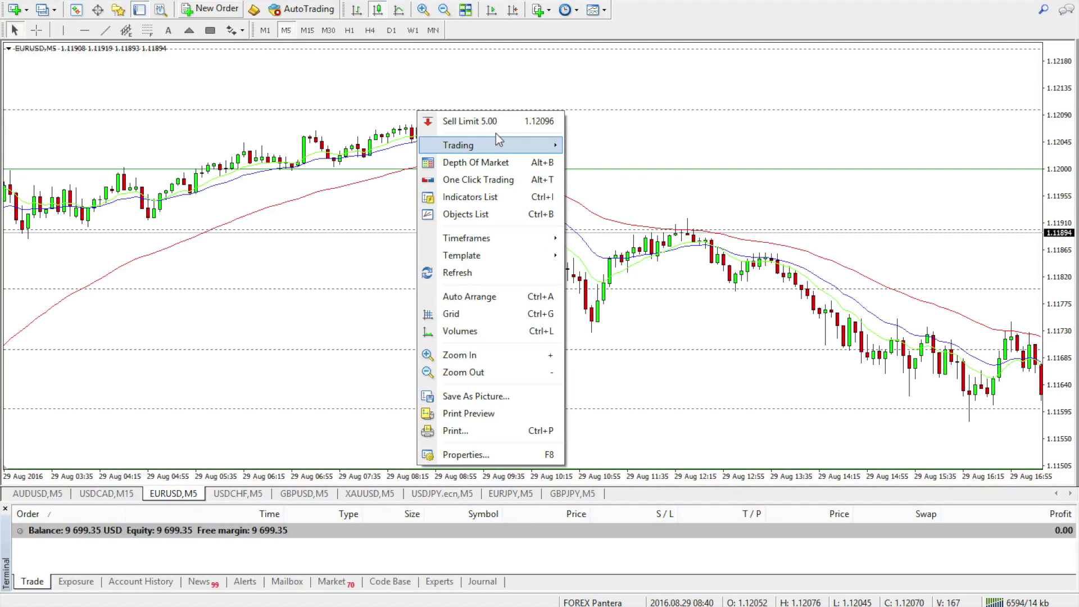
{"action": "mouse_move", "coordinate": [506, 145]}
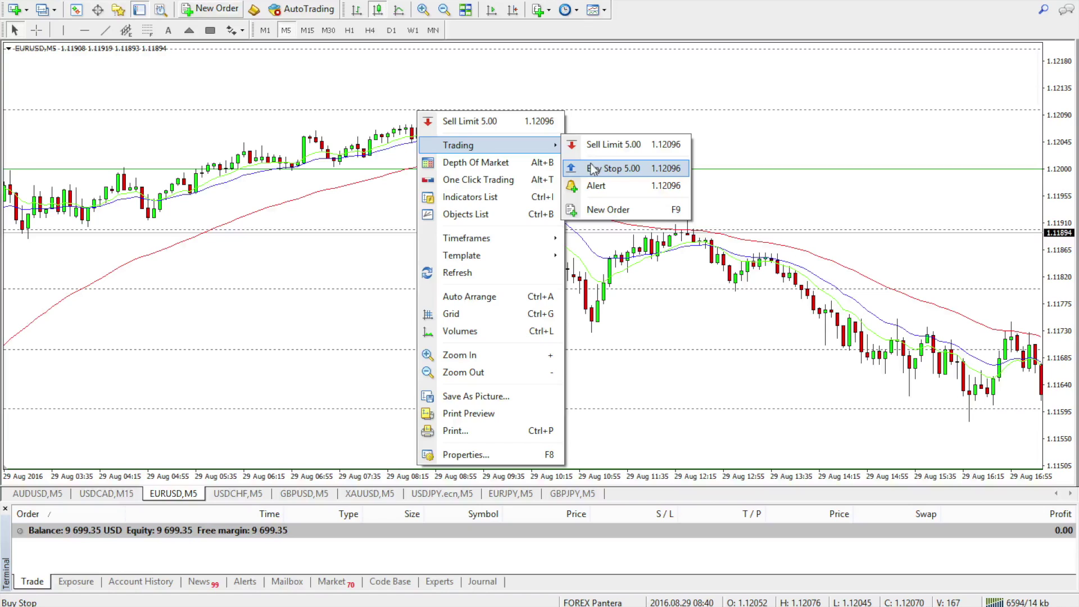
{"action": "left_click", "coordinate": [639, 167]}
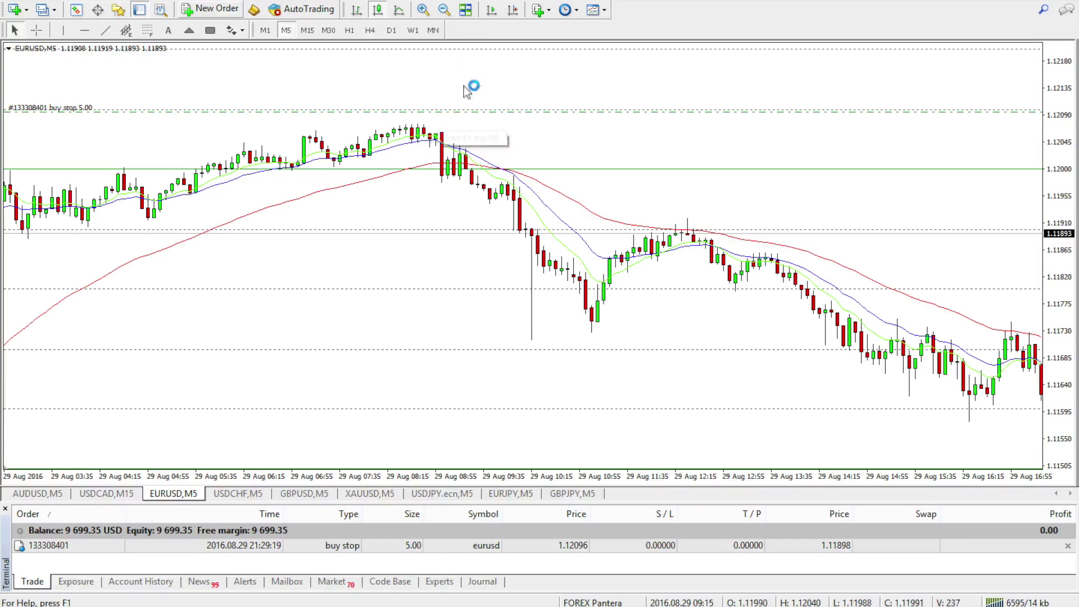
Modify the 5-lot Buy Stop's entry price to 1.12089
{"action": "left_click_drag", "start_coordinate": [430, 106], "coordinate": [433, 113]}
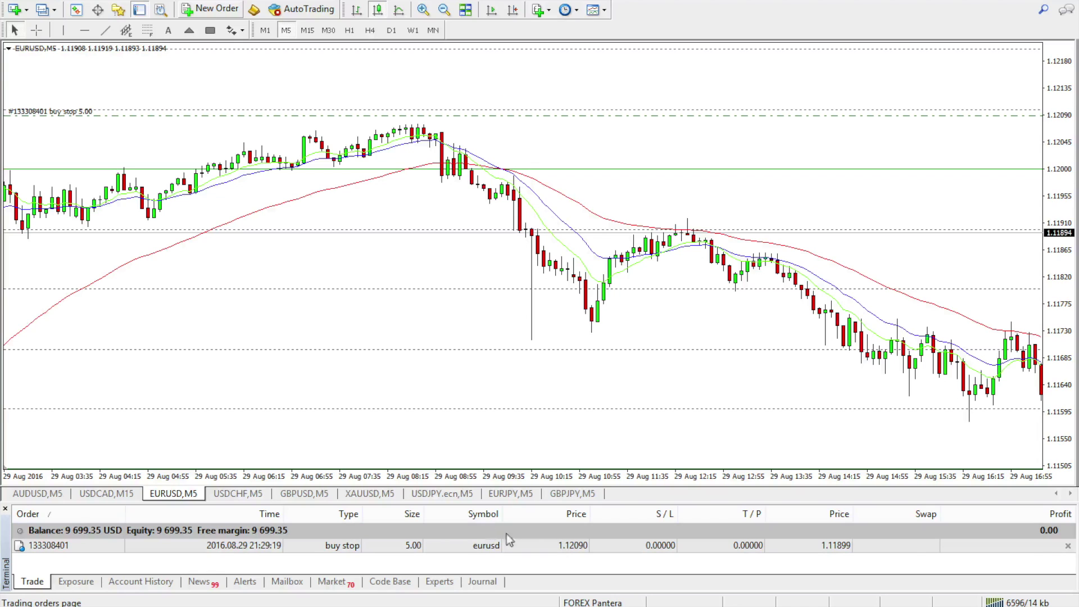
{"action": "double_click", "coordinate": [559, 547]}
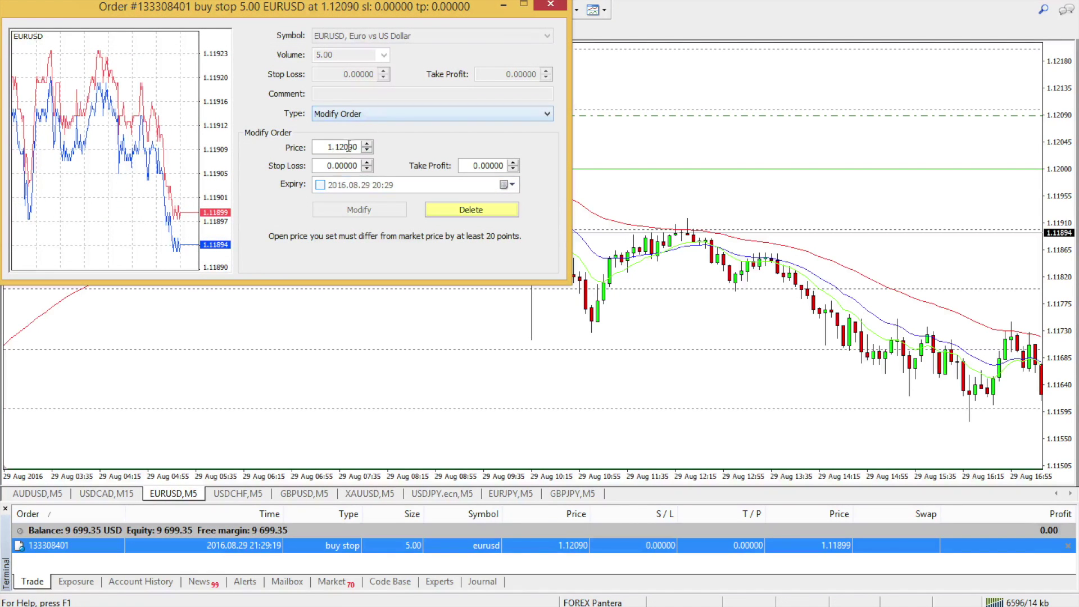
{"action": "left_click", "coordinate": [366, 144]}
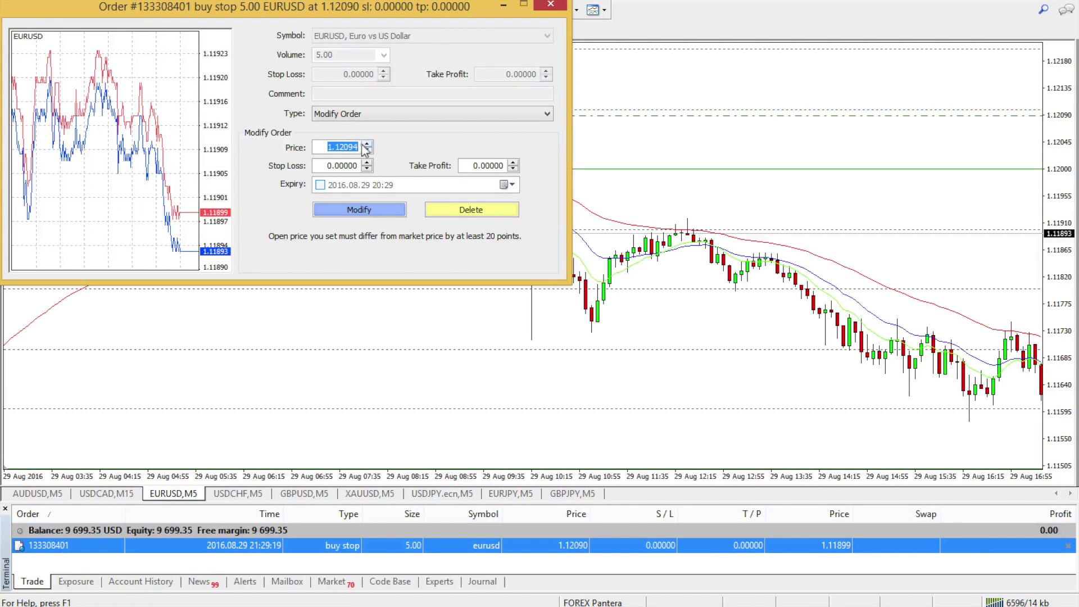
{"action": "left_click", "coordinate": [366, 150]}
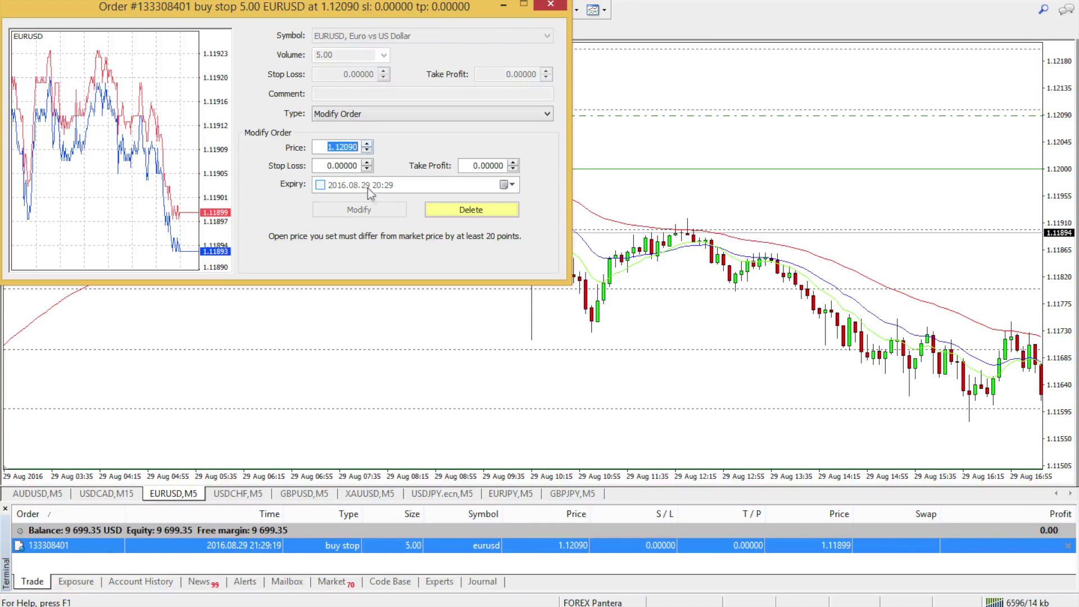
{"action": "left_click", "coordinate": [366, 151]}
{"action": "left_click", "coordinate": [359, 208]}
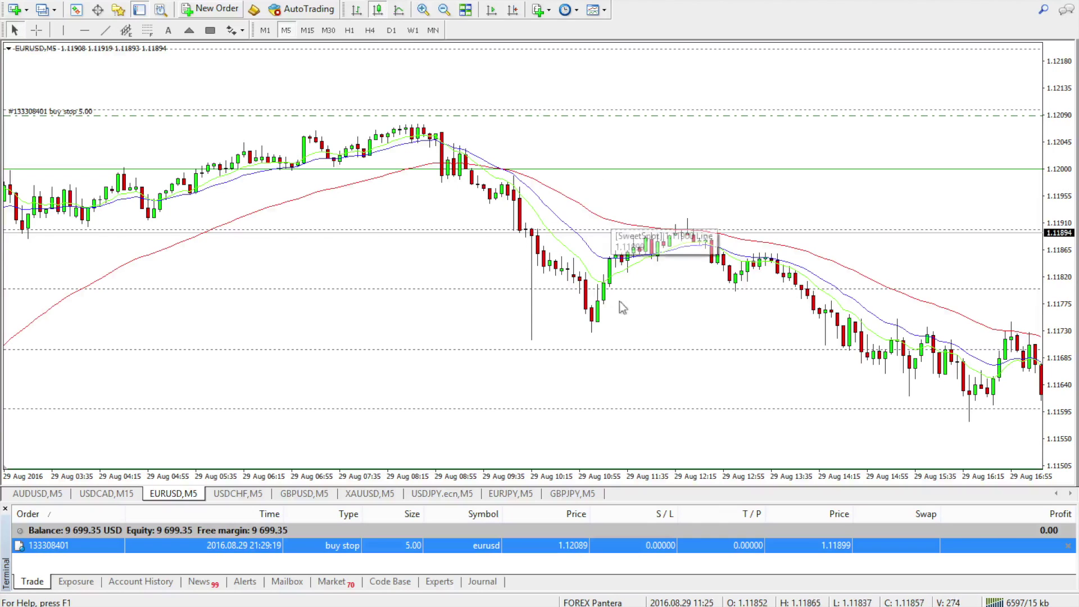
{"action": "scroll", "coordinate": [541, 339], "scroll_direction": "down", "scroll_amount": 3}
{"action": "scroll", "coordinate": [540, 337], "scroll_direction": "down", "scroll_amount": 10}
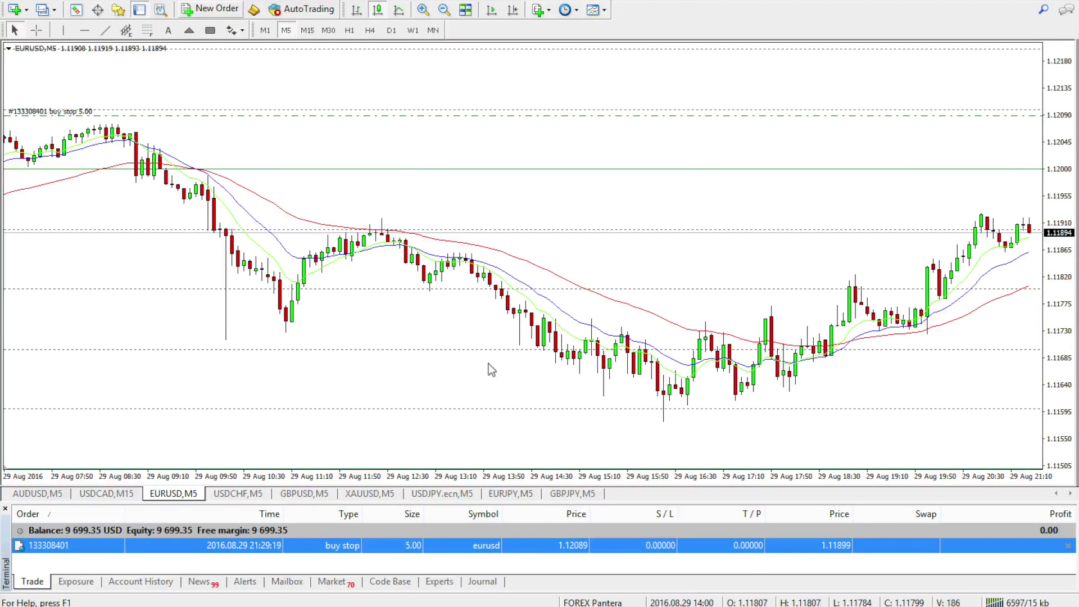